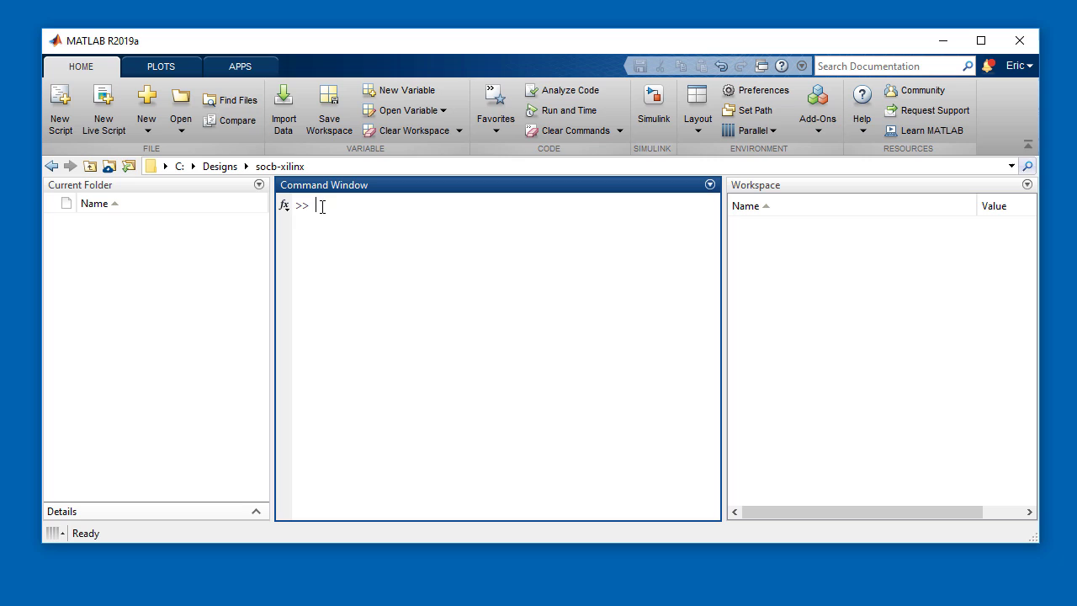
Run hdlsetuptoolpath for Xilinx Vivado at C:\Xilinx\Vivado\2018.2\bin, then open the Add-On Manager.
type("hdlsetuptoolpath('ToolName','Xilinx Vivado',")
type("'ToolPath','C:\\Xilinx\\Vivado\\2")
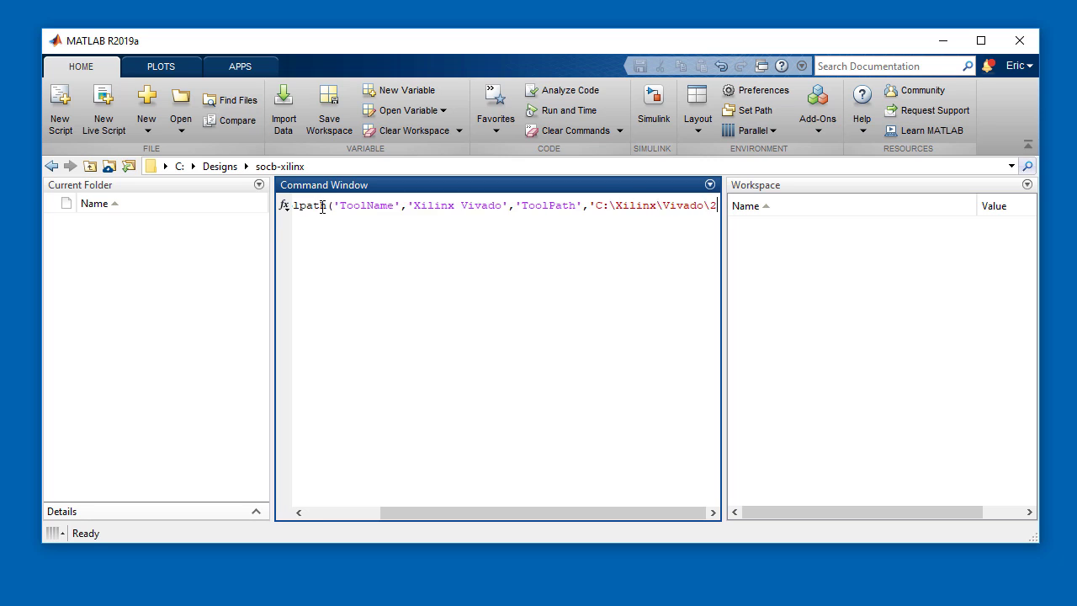
type("018.2\\bin\\vivado.bat')")
key("Return")
left_click(817, 114)
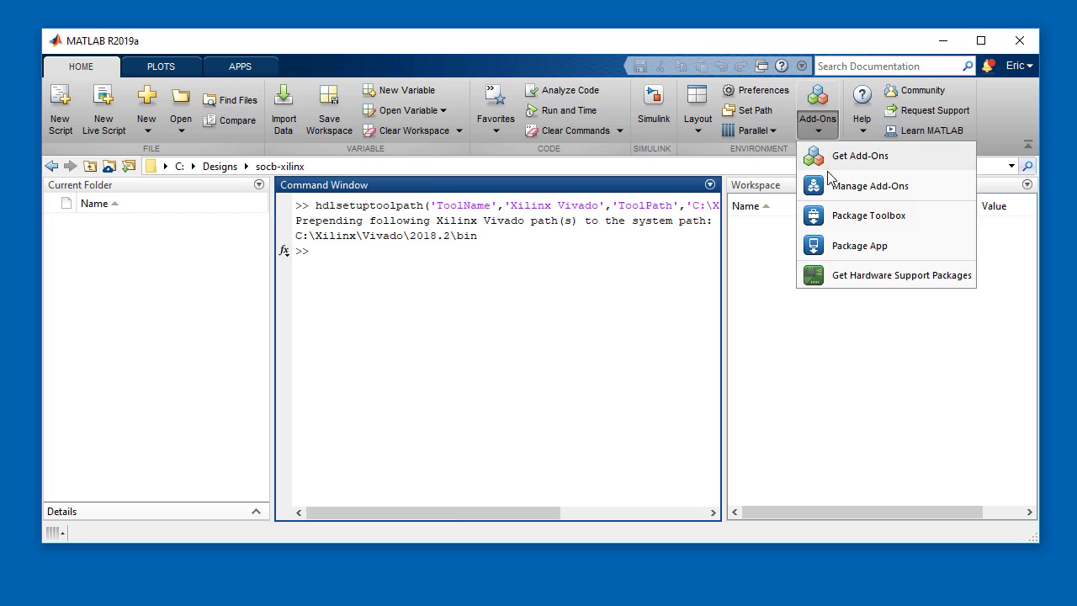
left_click(892, 275)
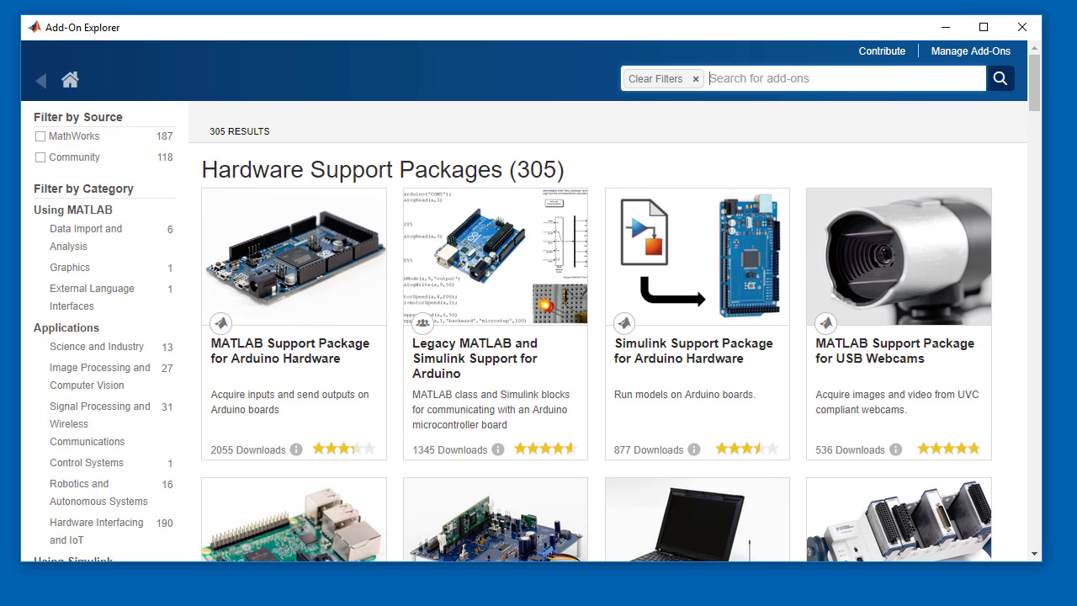
left_click(944, 55)
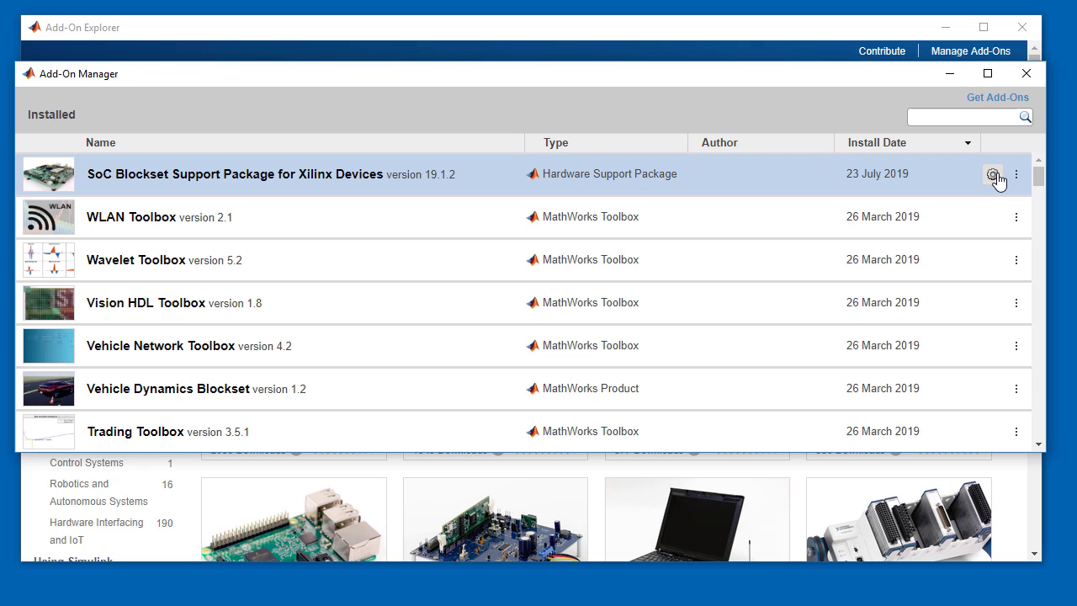
Start SoC Blockset Xilinx hardware setup for a new firmware image on the Zynq ZC706 board.
left_click(993, 176)
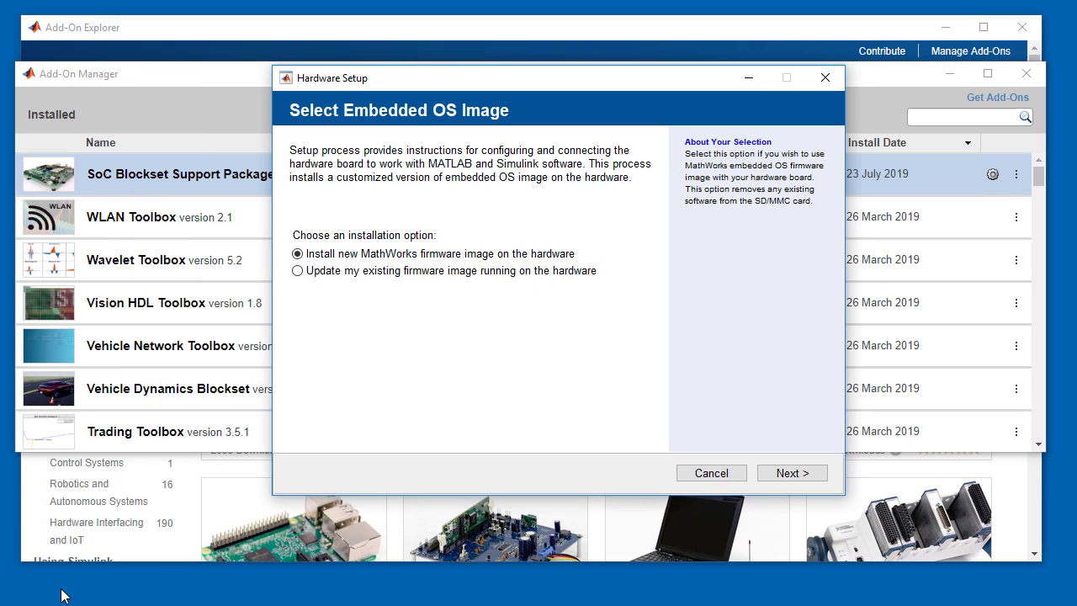
left_click(949, 74)
left_click(944, 27)
left_click(945, 39)
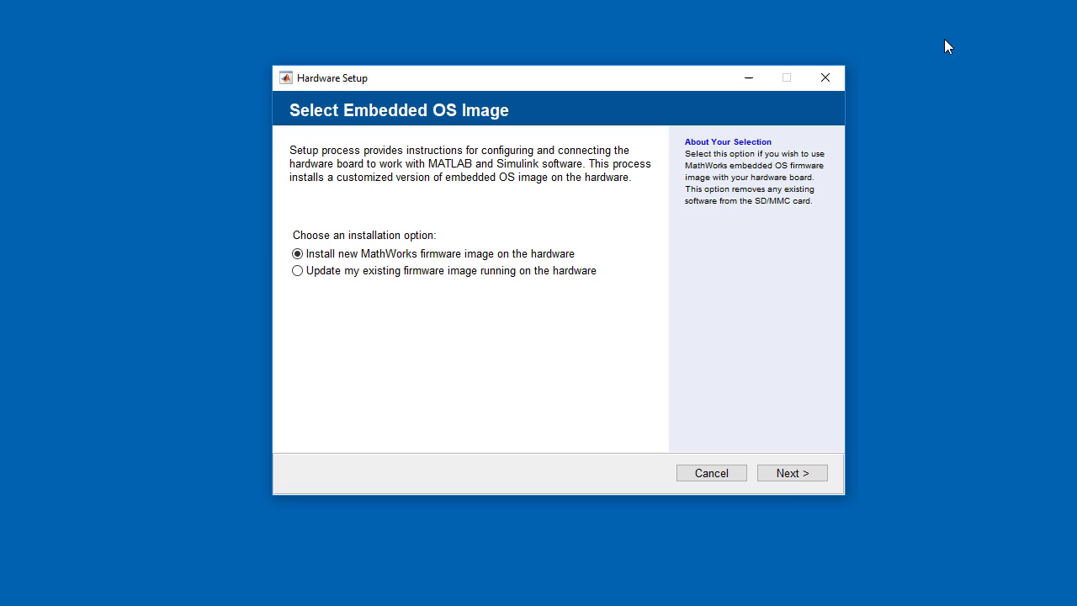
left_click(788, 473)
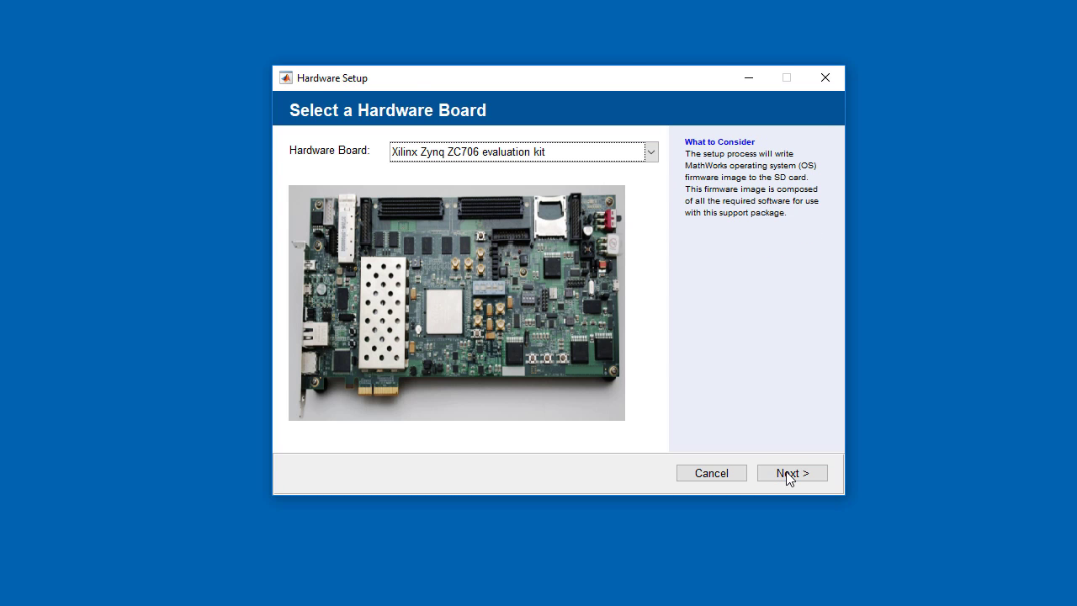
left_click(788, 472)
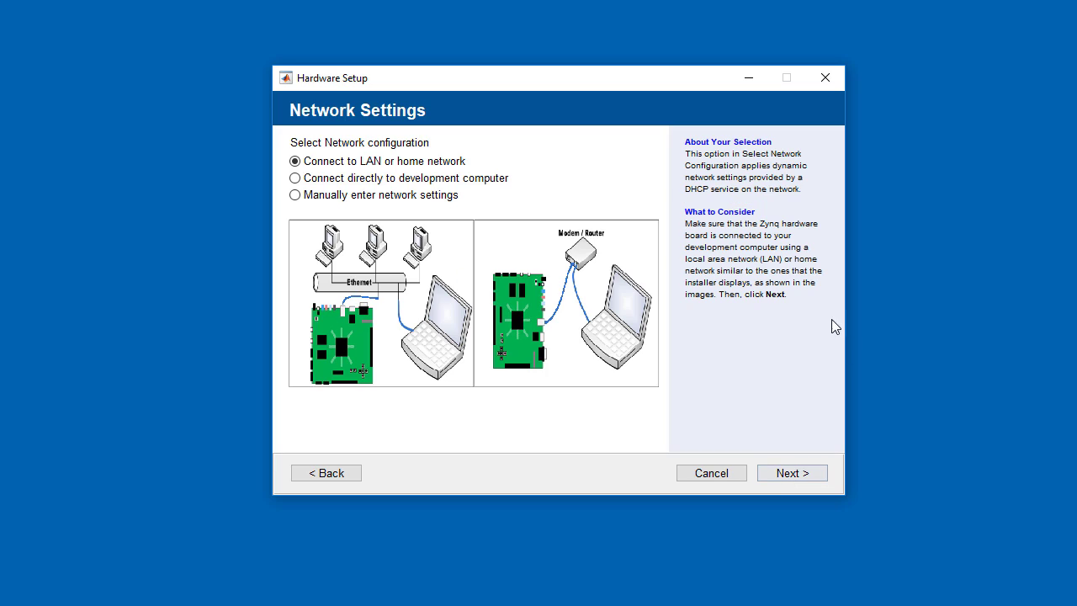
Choose a direct connection to the development computer and write the firmware to the SD card.
left_click(295, 178)
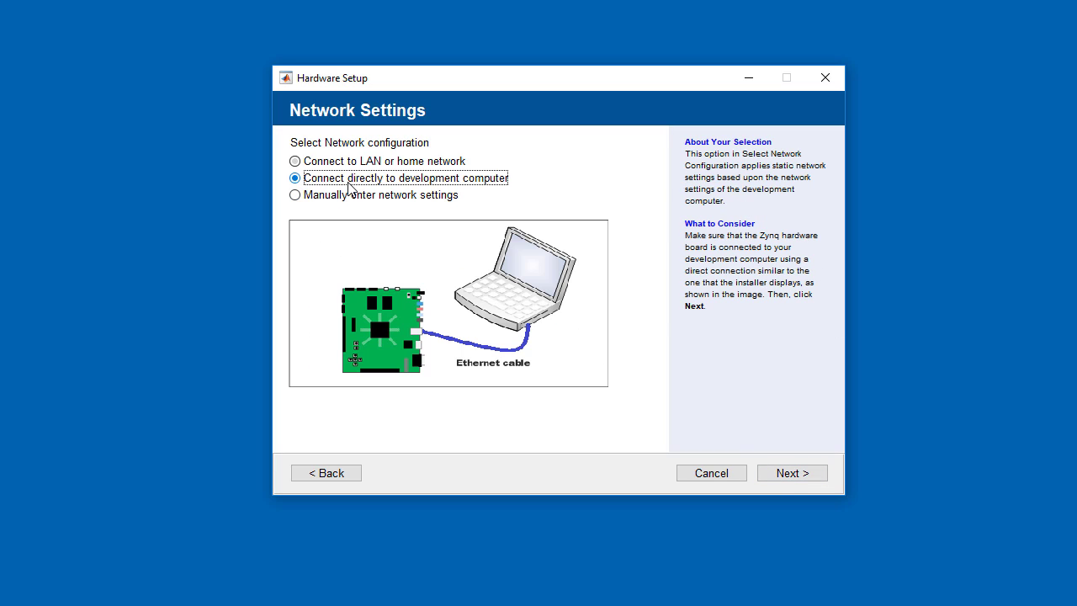
left_click(793, 476)
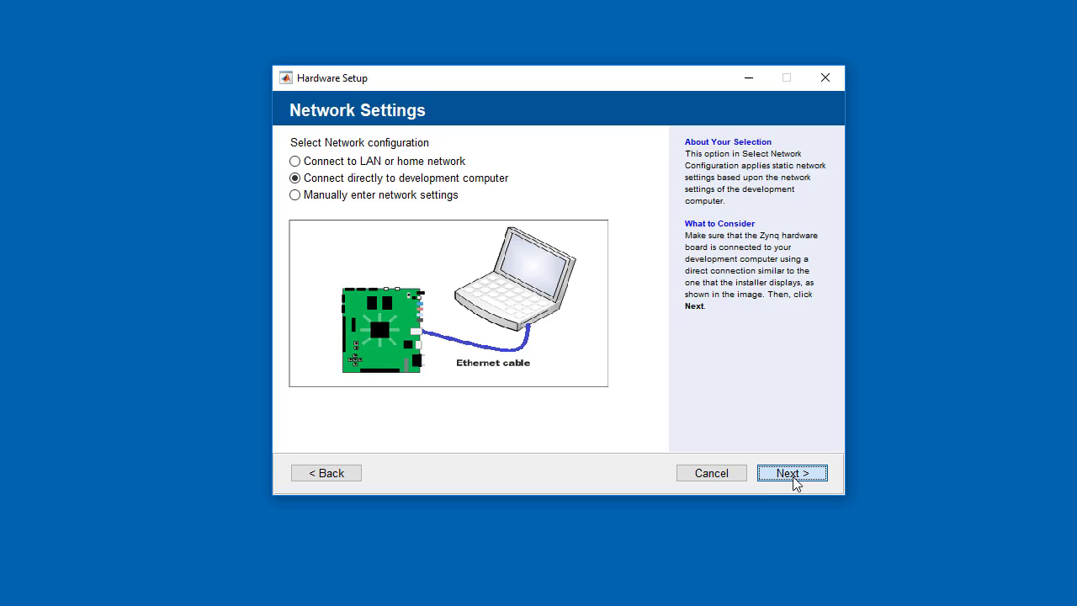
left_click(788, 477)
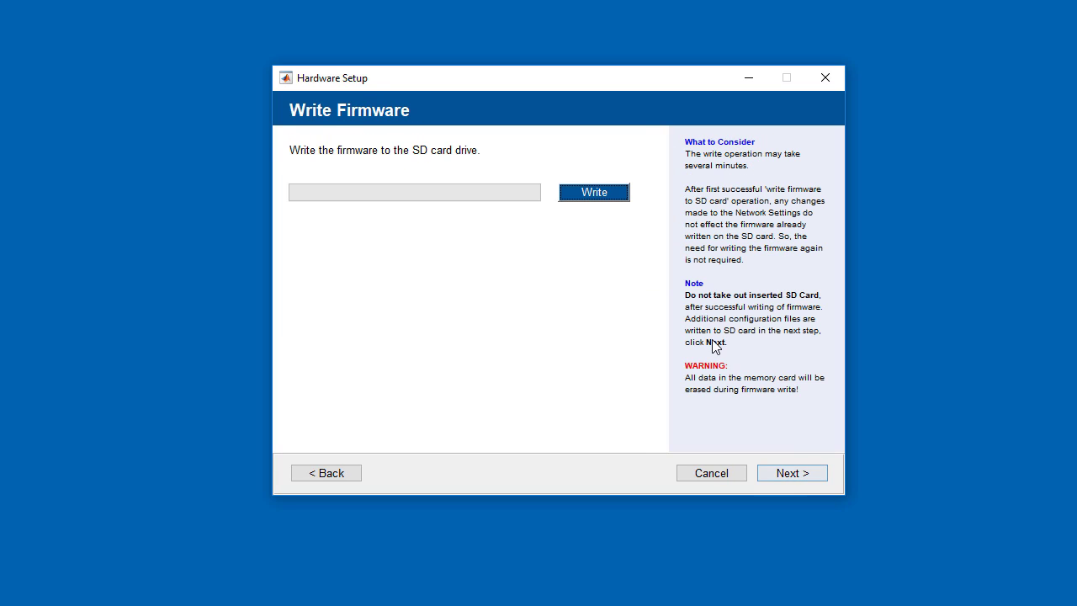
left_click(592, 193)
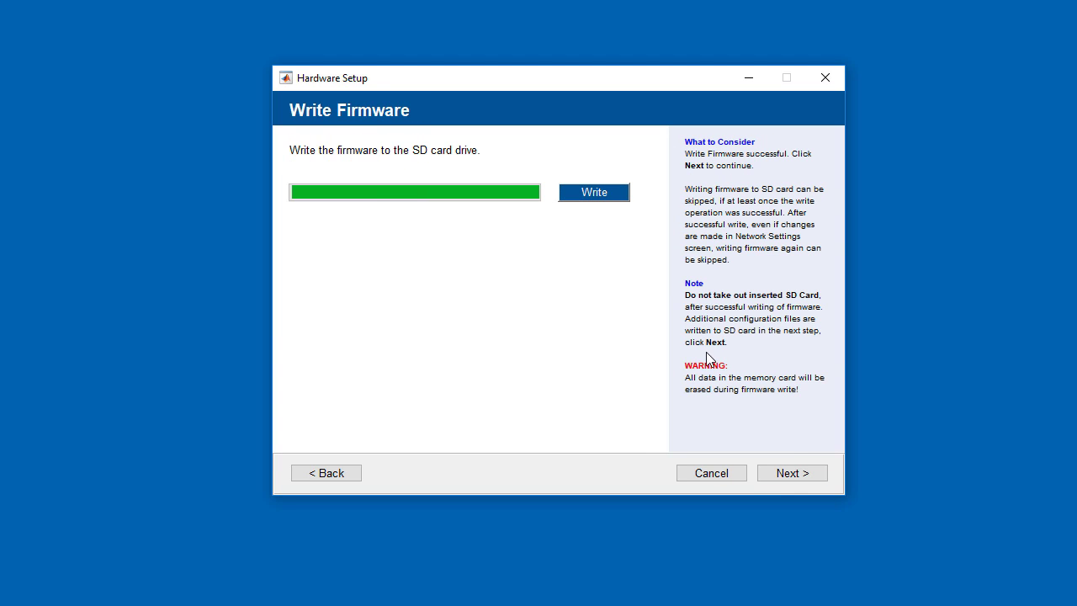
left_click(787, 477)
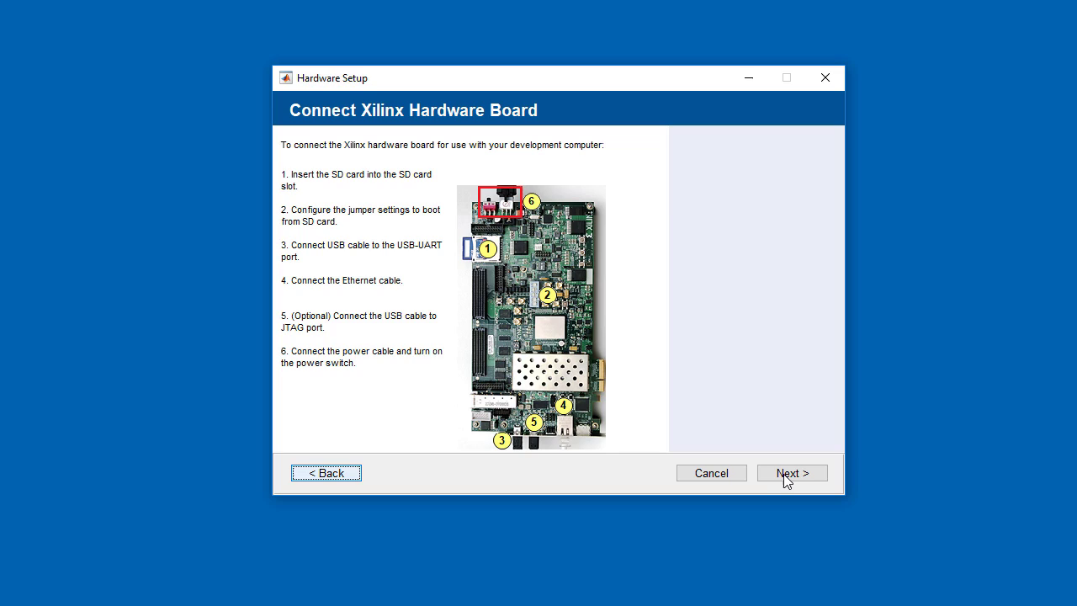
Verify the board connection and IO Server deployment, then continue after both checks pass.
left_click(787, 474)
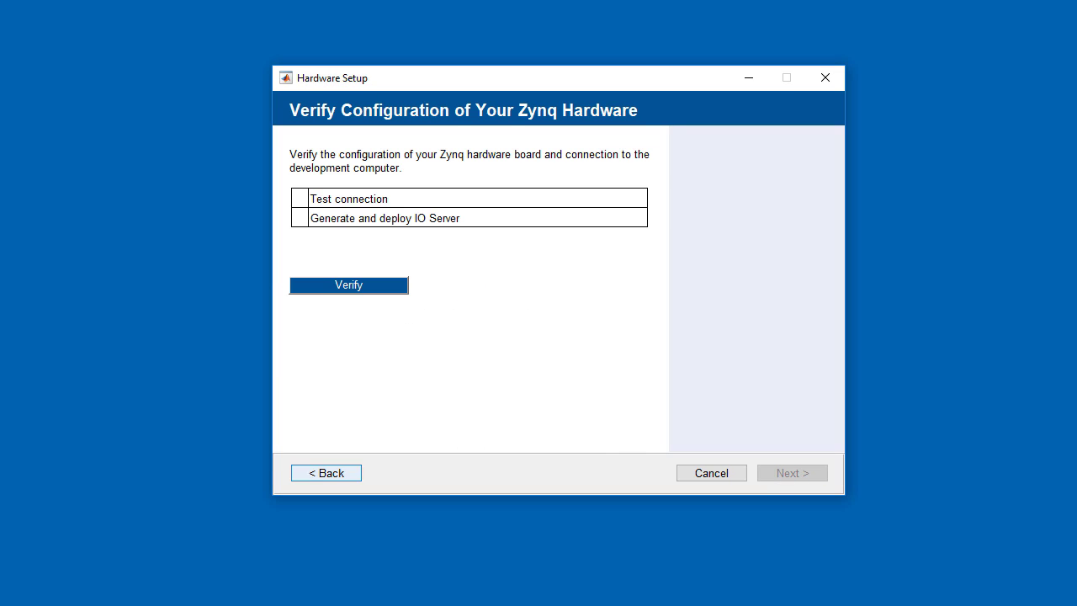
left_click(360, 290)
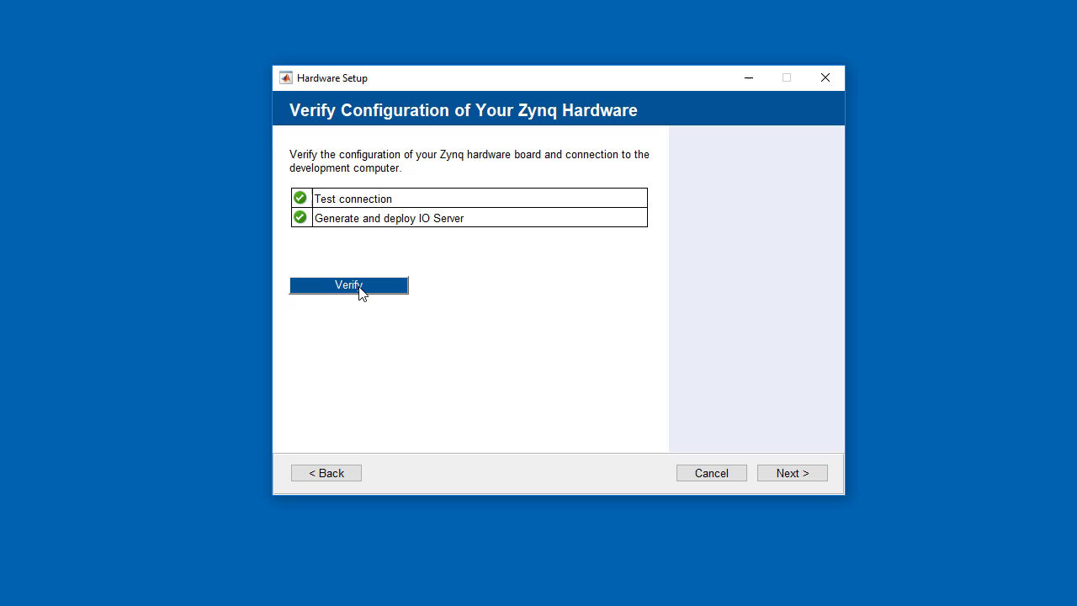
left_click(792, 477)
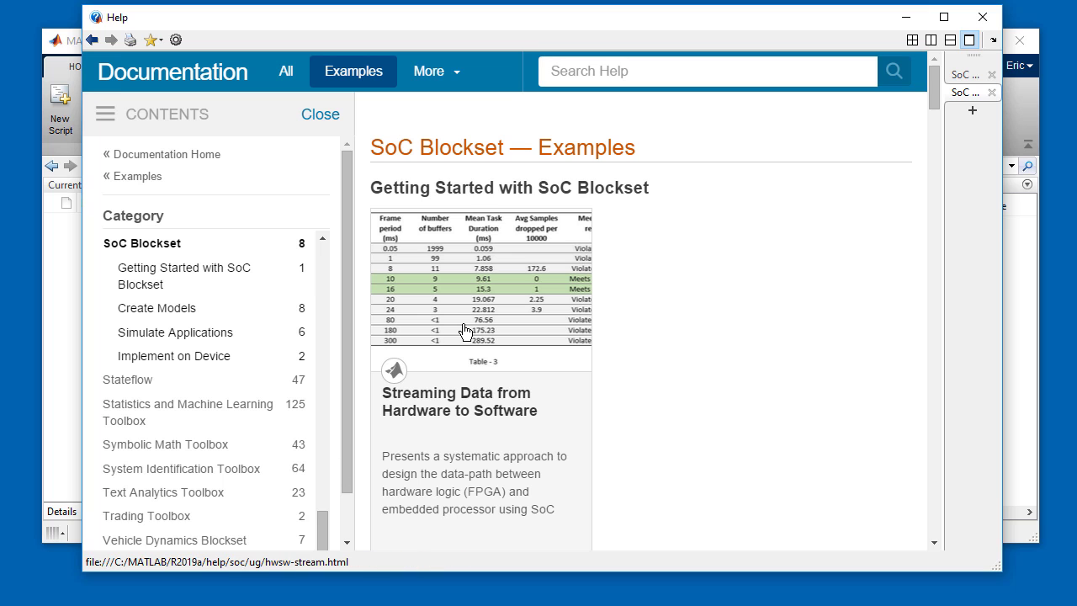
Open the Streaming Data from Hardware to Software example and scroll to Design Using SoC Blockset.
left_click(465, 331)
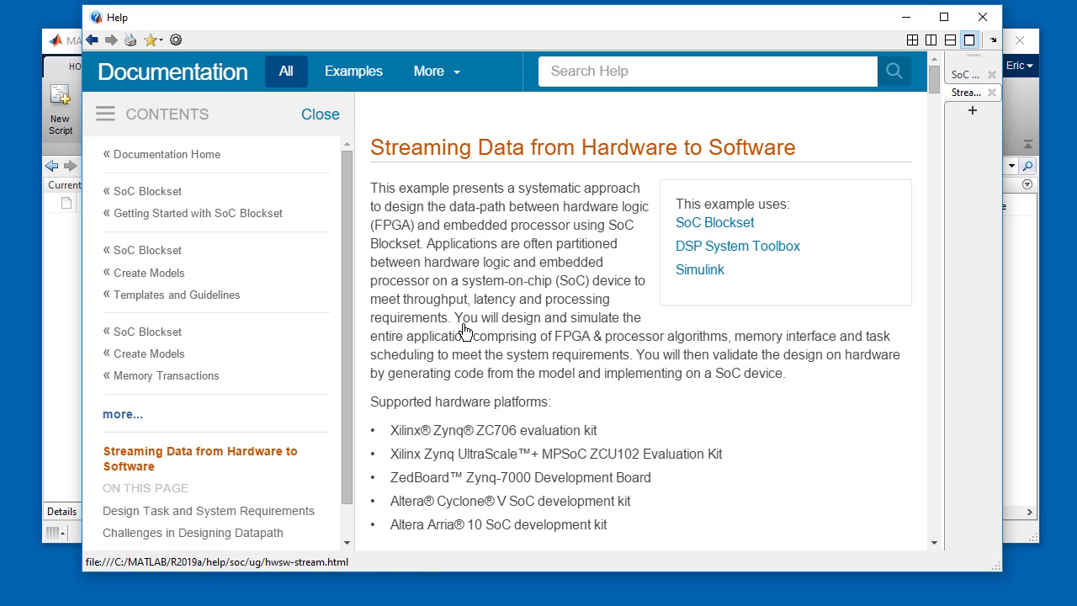
scroll(465, 331, "down", 10)
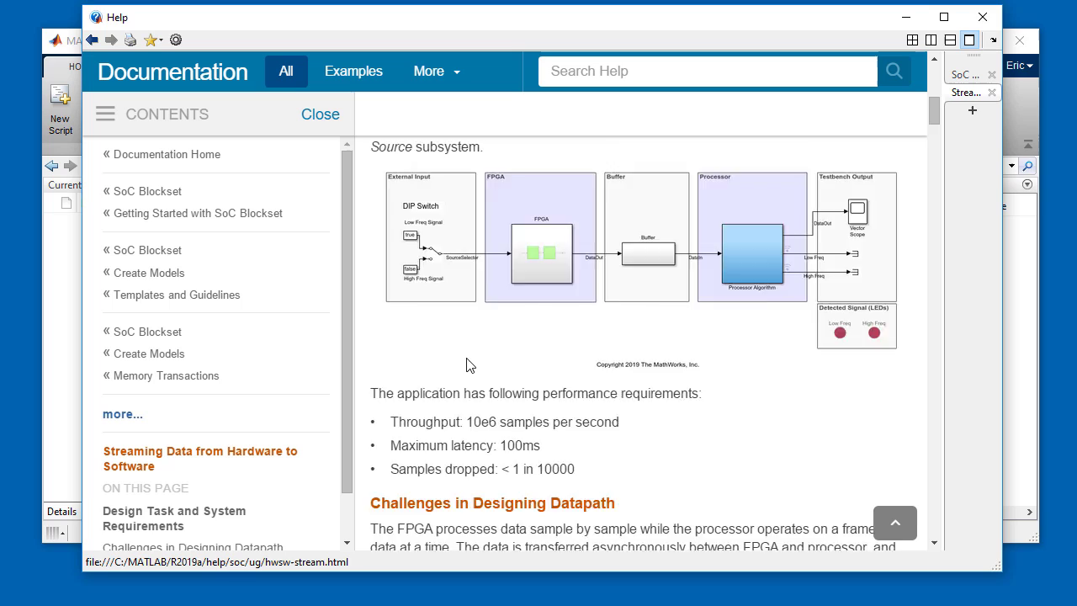
scroll(468, 368, "down", 6)
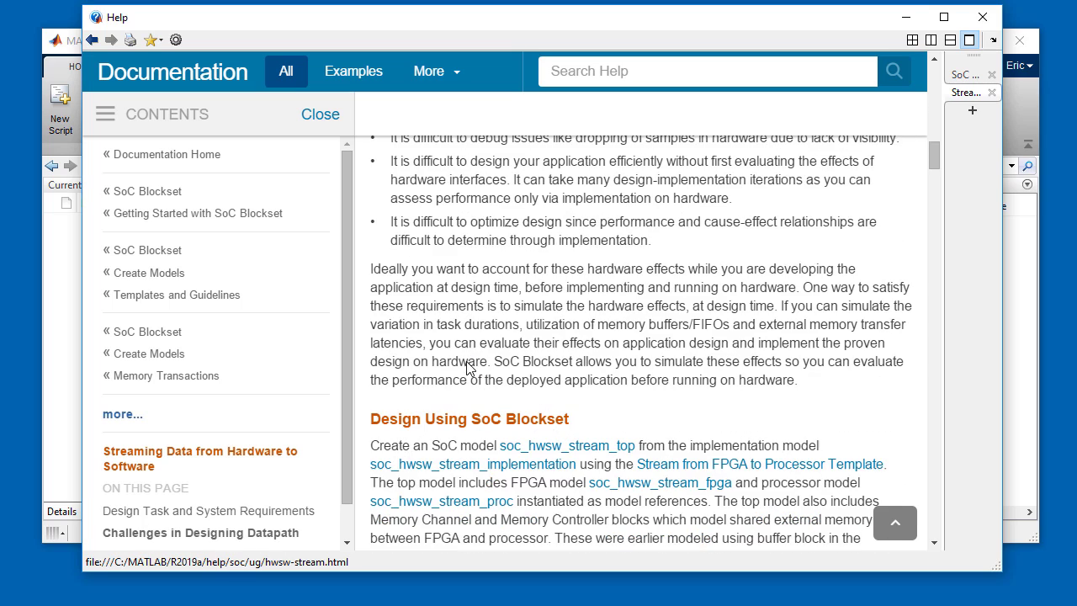
Open the soc_hwsw_stream_top model and inspect the FPGA Frame based processing subsystem.
left_click(591, 454)
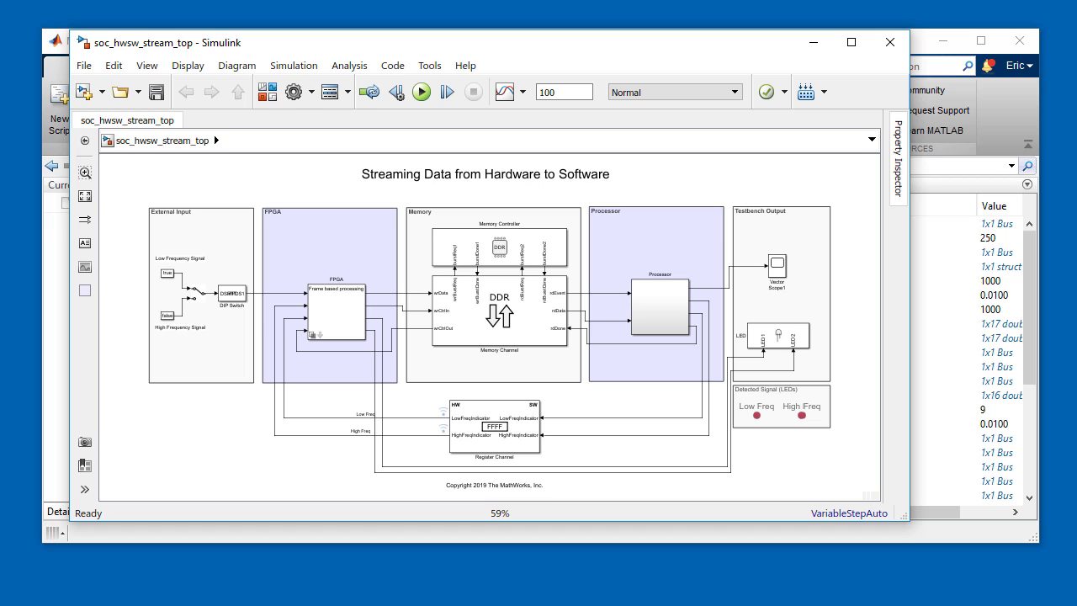
left_click(328, 336)
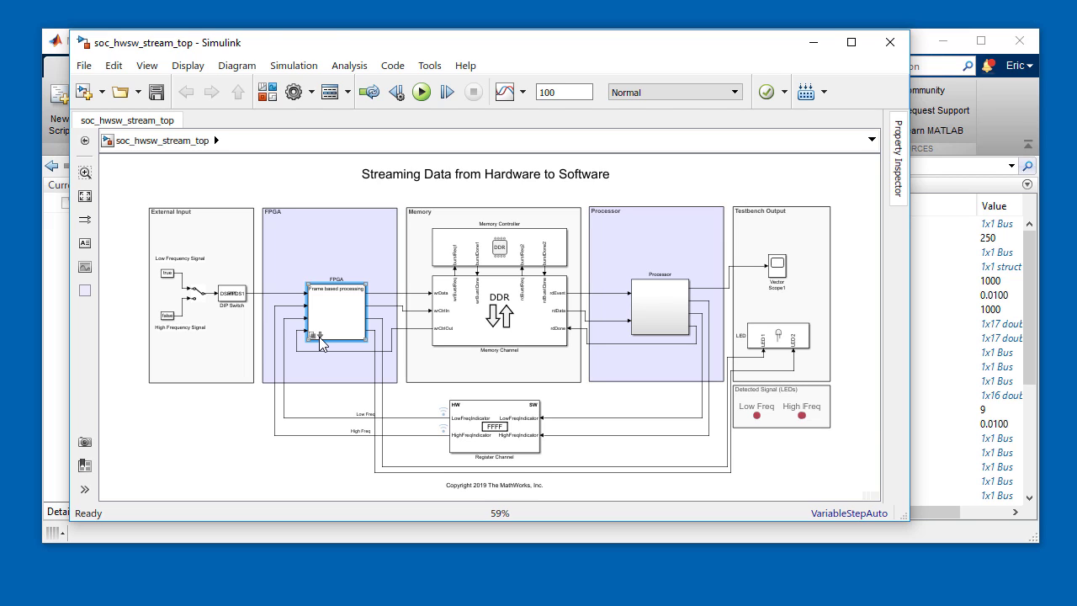
double_click(320, 343)
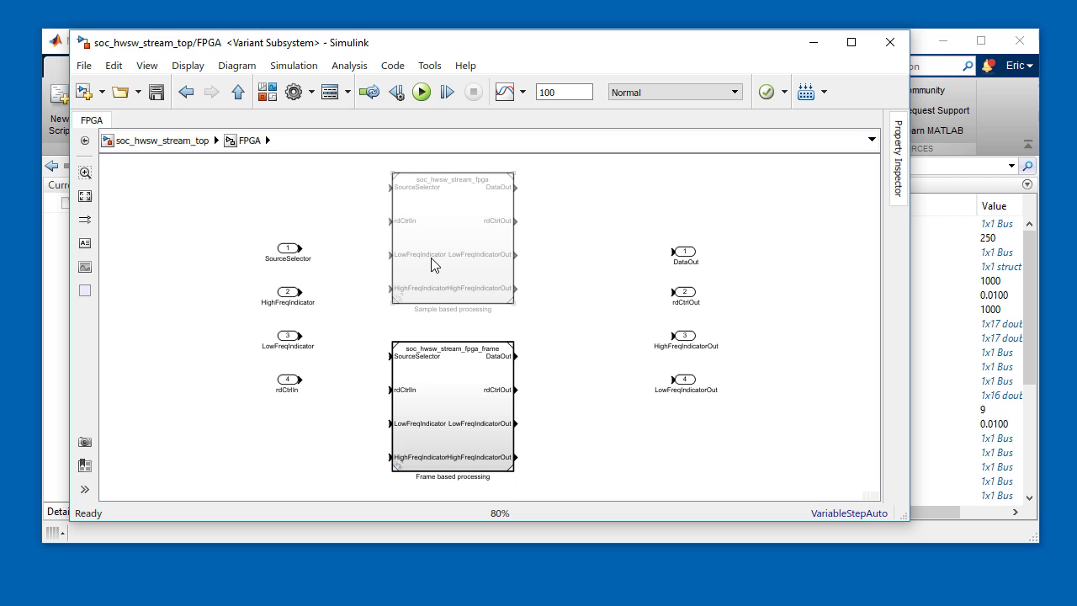
key("Escape")
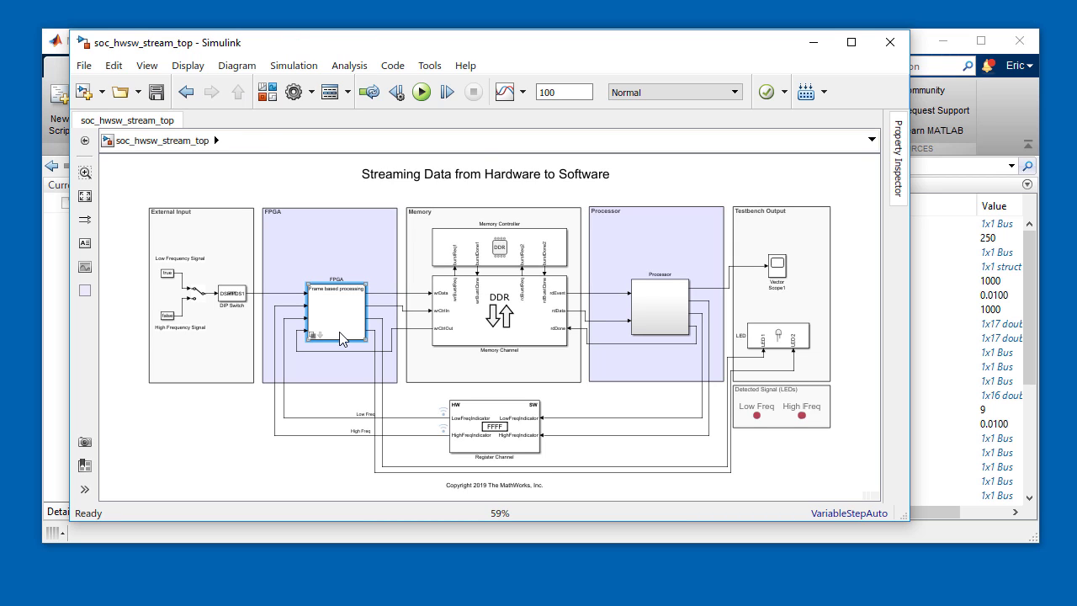
Switch the FPGA block's model variant to Sample based processing.
double_click(347, 323)
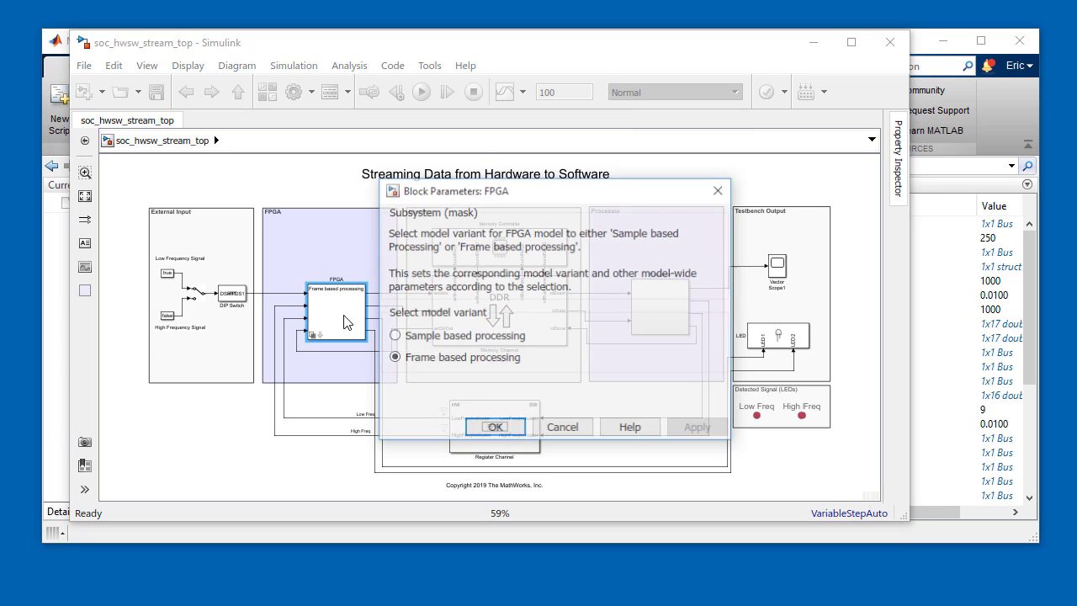
left_click(394, 337)
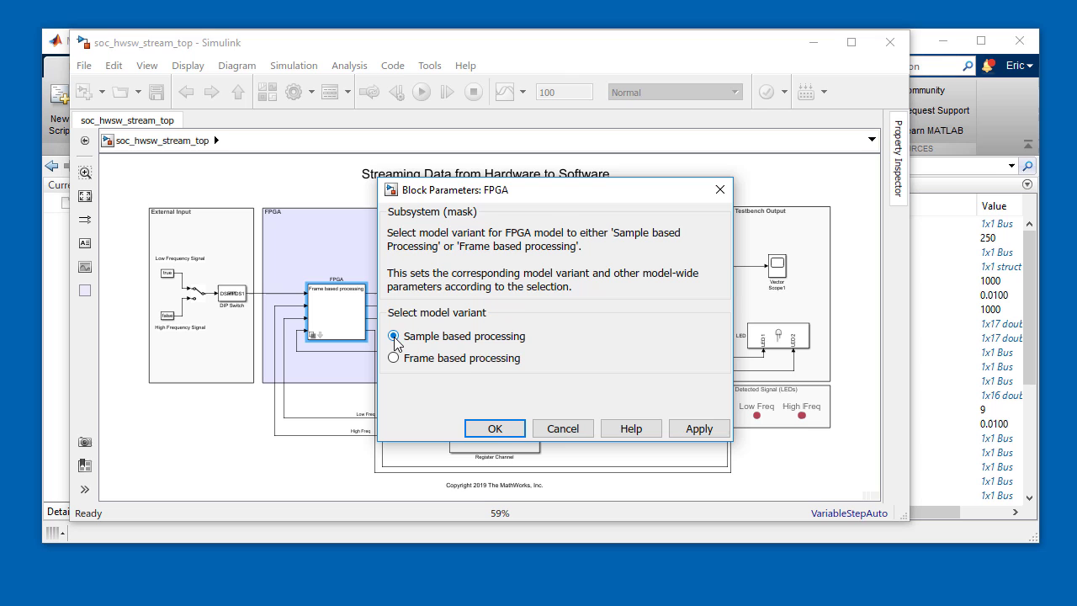
left_click(494, 428)
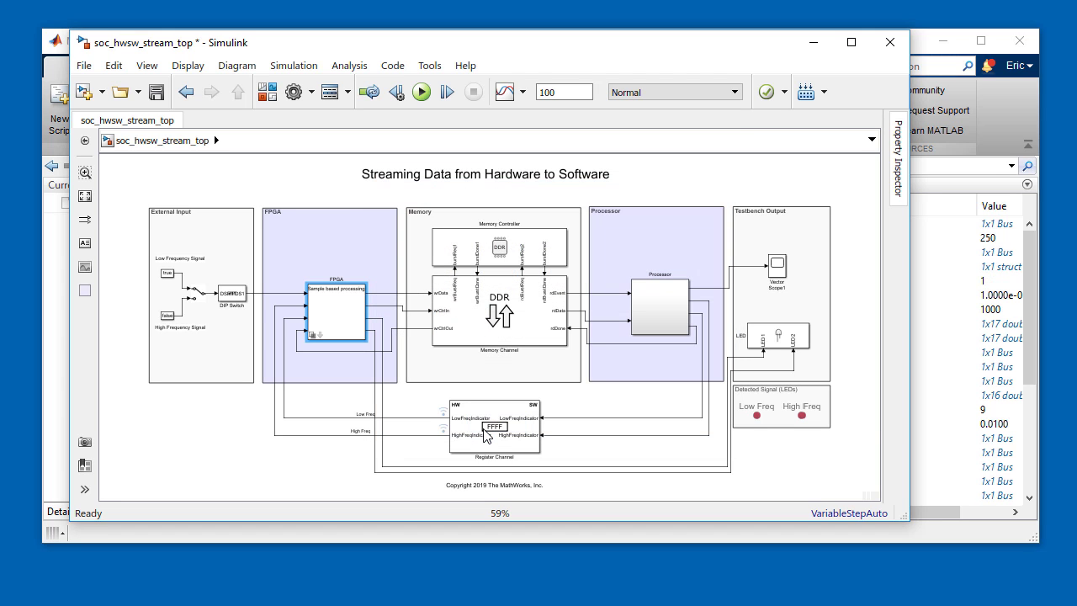
Launch SoC Builder from the Tools menu and accept the default memory map.
left_click(429, 65)
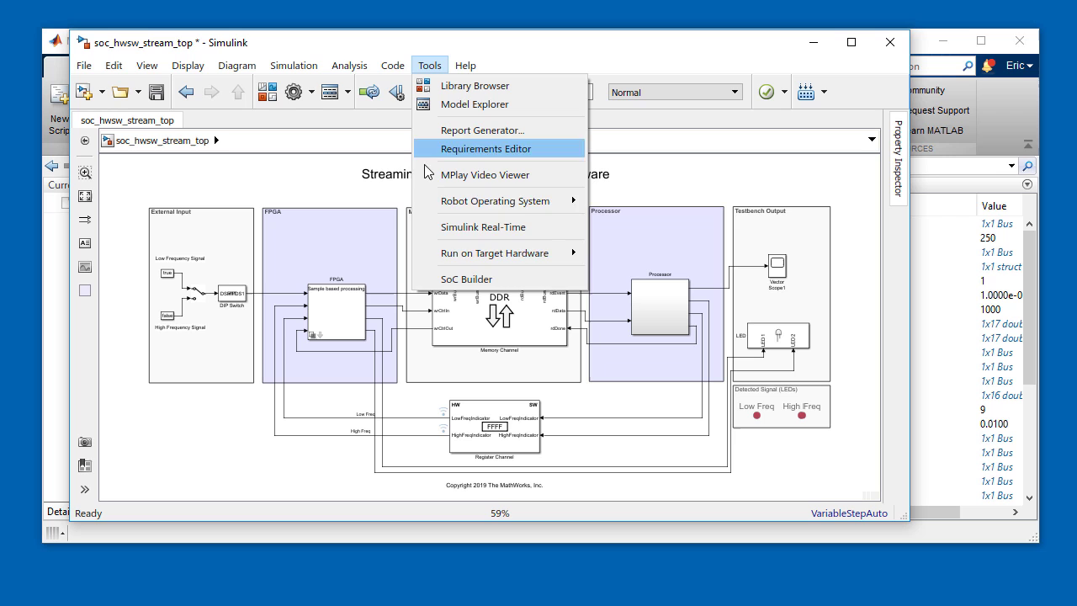
left_click(446, 281)
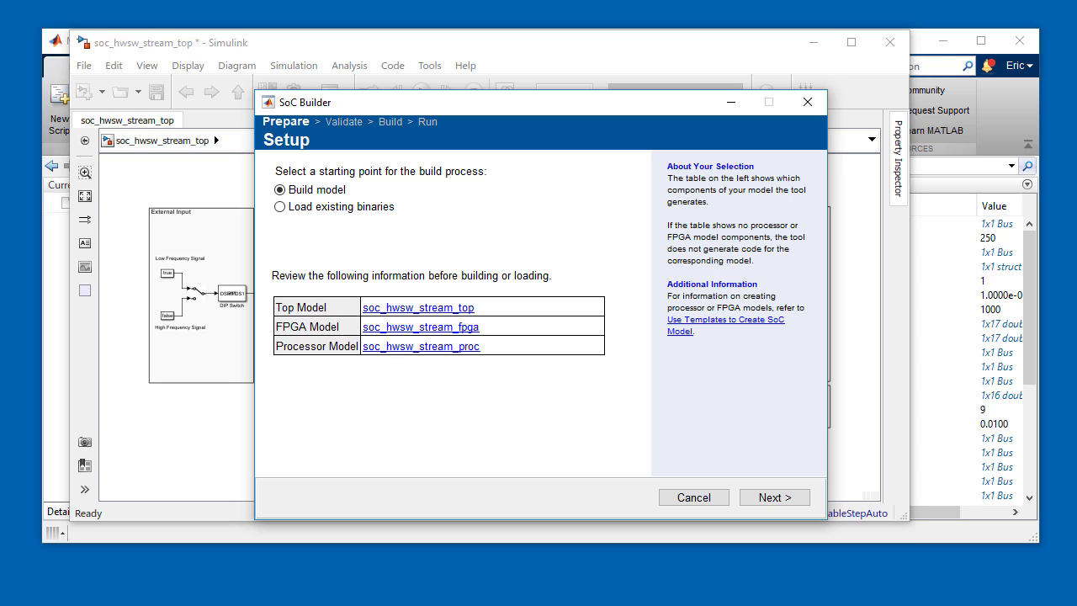
left_click(954, 42)
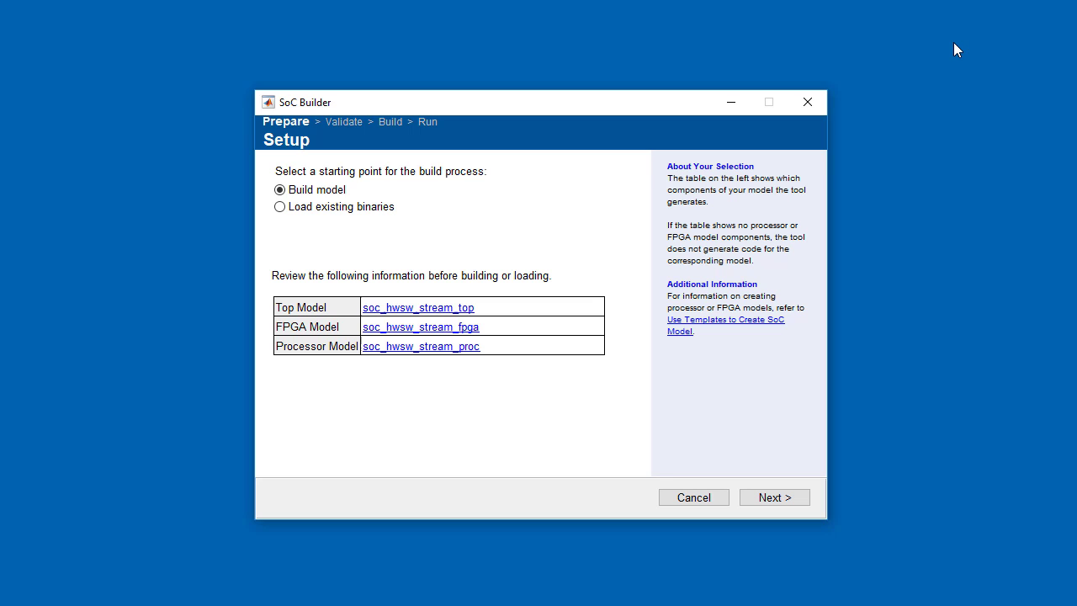
left_click(762, 497)
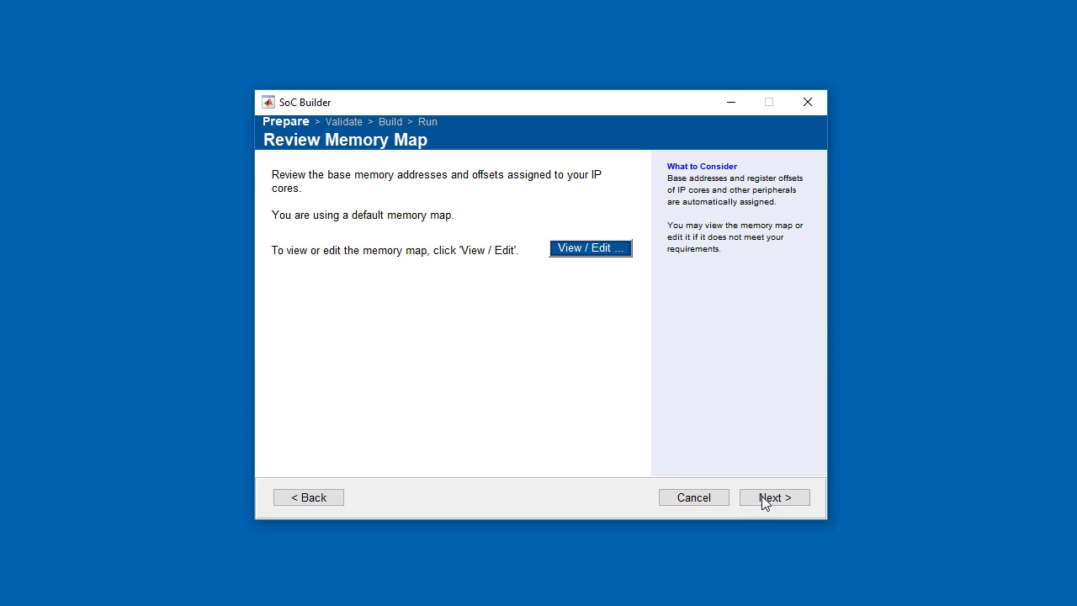
left_click(587, 253)
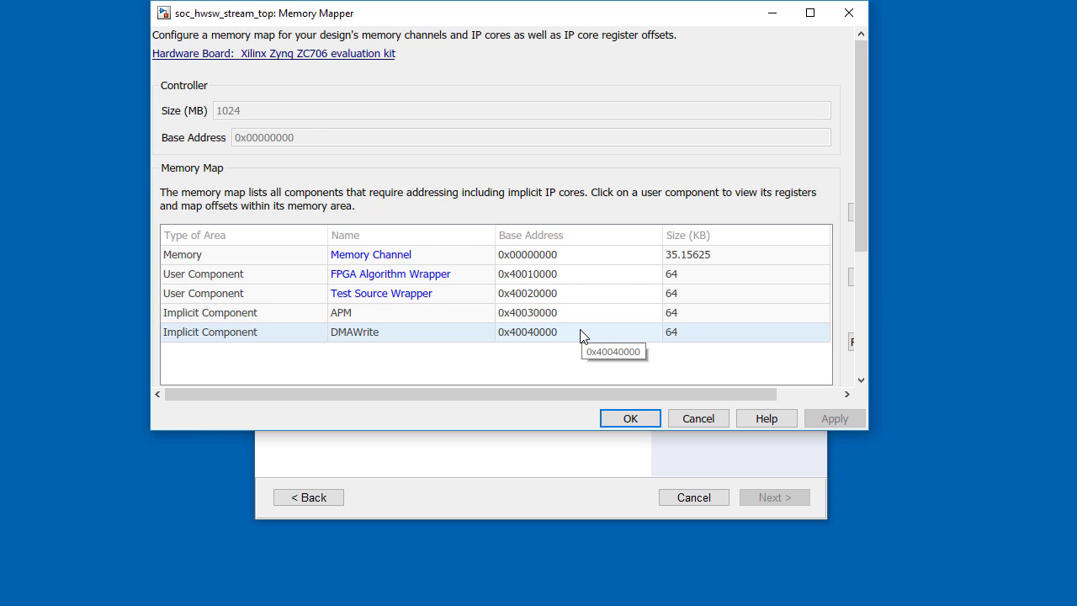
left_click(626, 419)
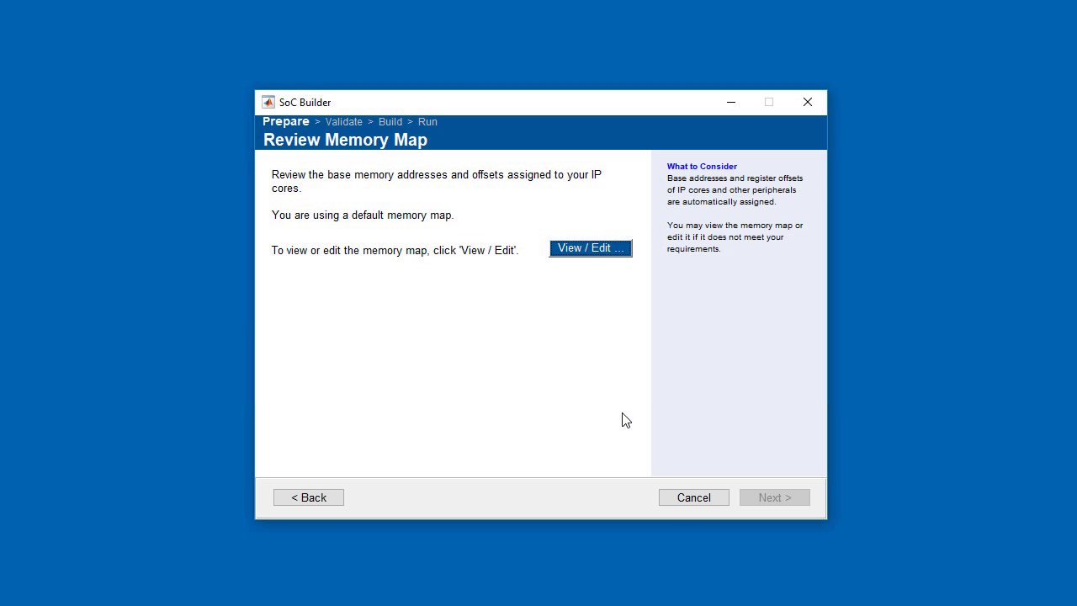
Keep soc_prj as the project folder and Build, load, and run as the action.
left_click(785, 494)
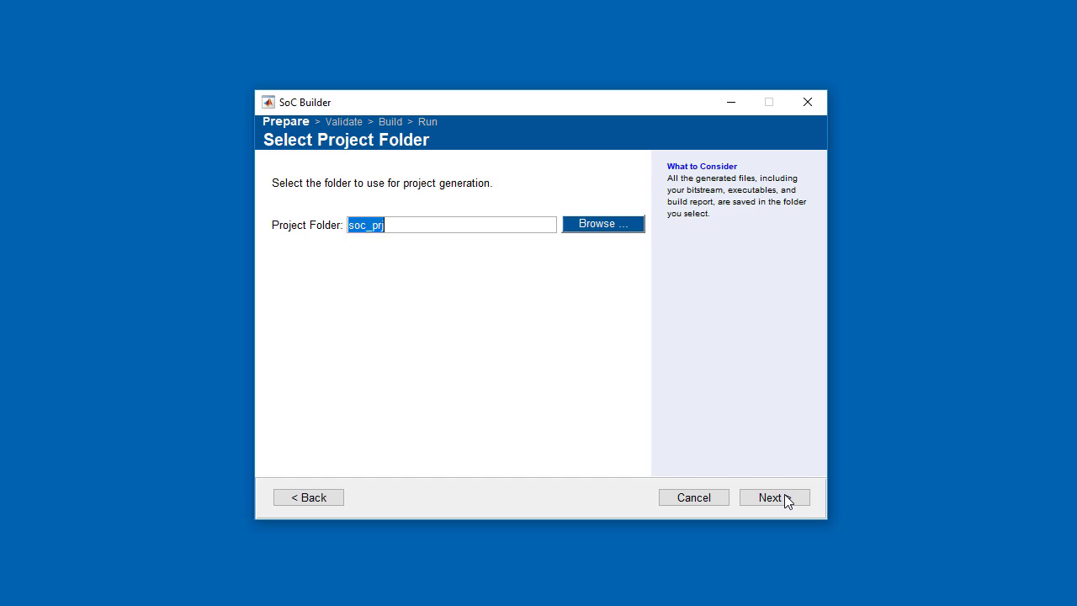
left_click(784, 498)
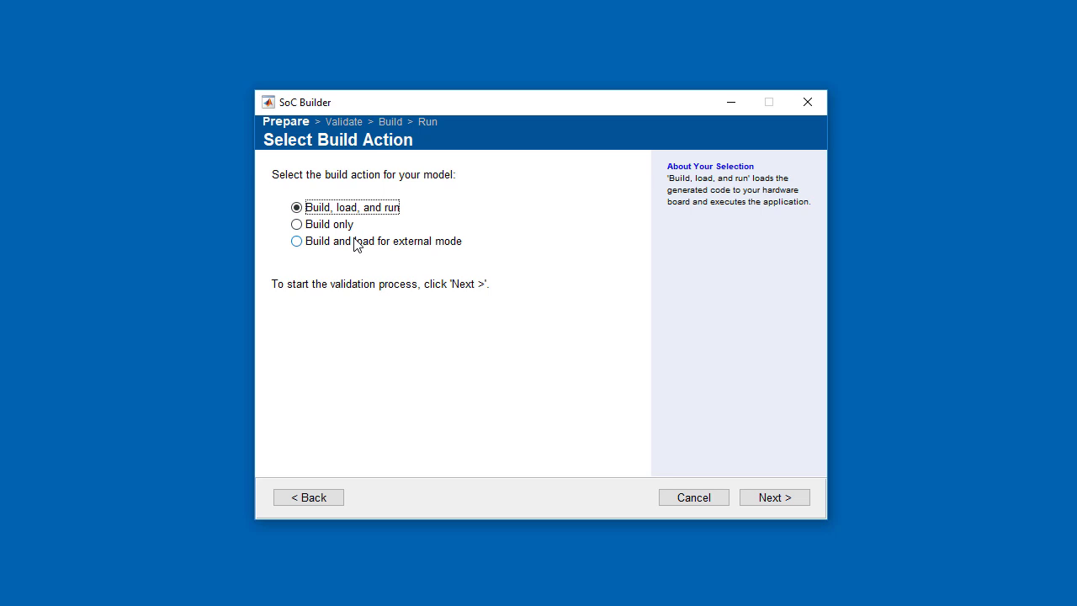
left_click(781, 492)
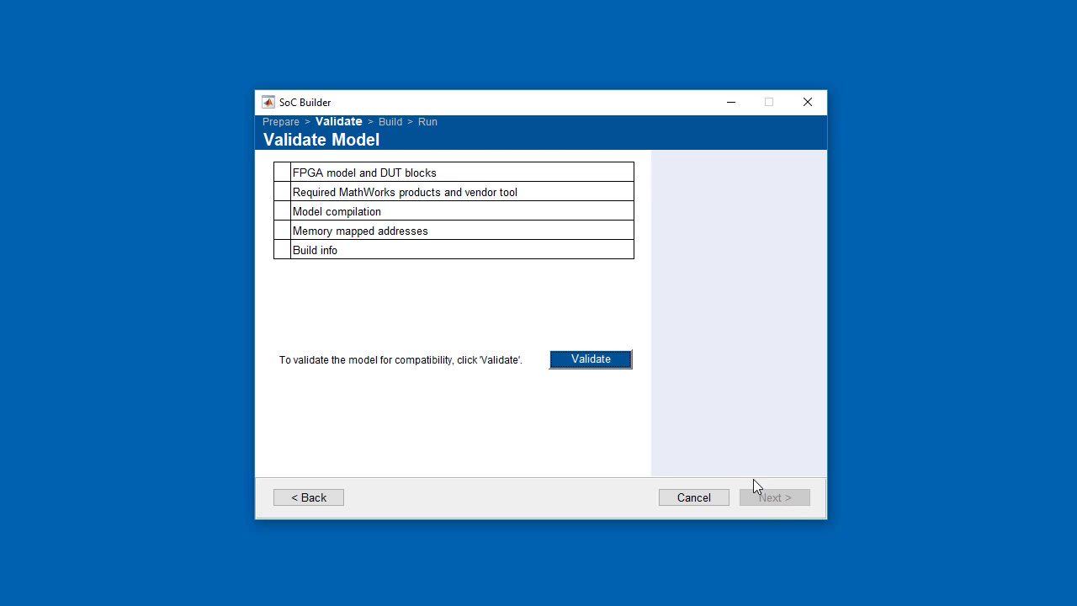
Validate soc_hwsw_stream_top in SoC Builder and start the build on the Build Model page.
left_click(586, 359)
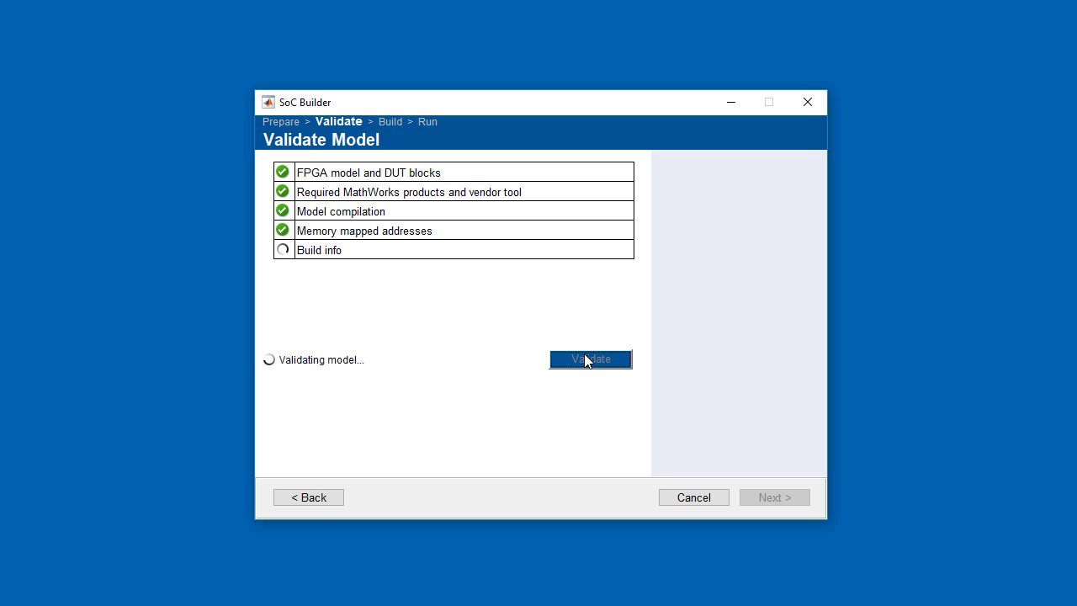
left_click(763, 502)
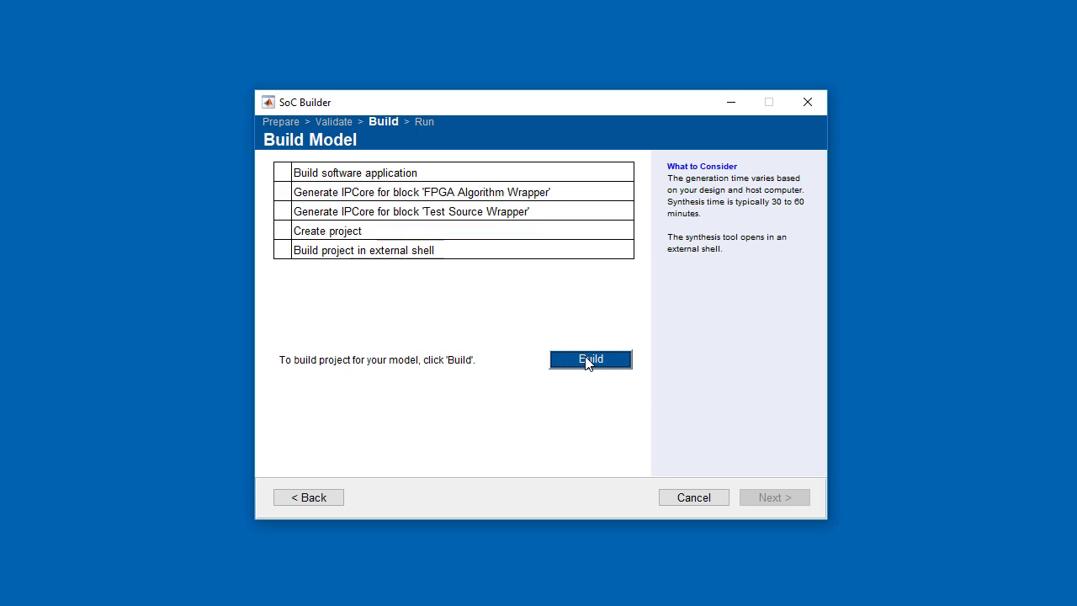
left_click(589, 360)
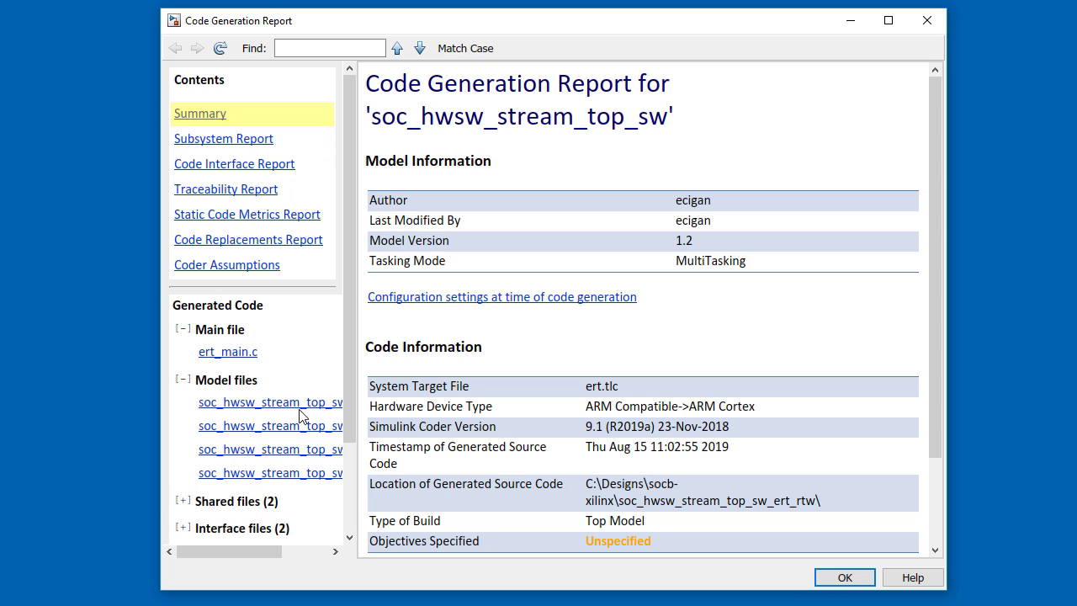
Minimize the Code Generation Report window while the Vivado build proceeds.
left_click(851, 20)
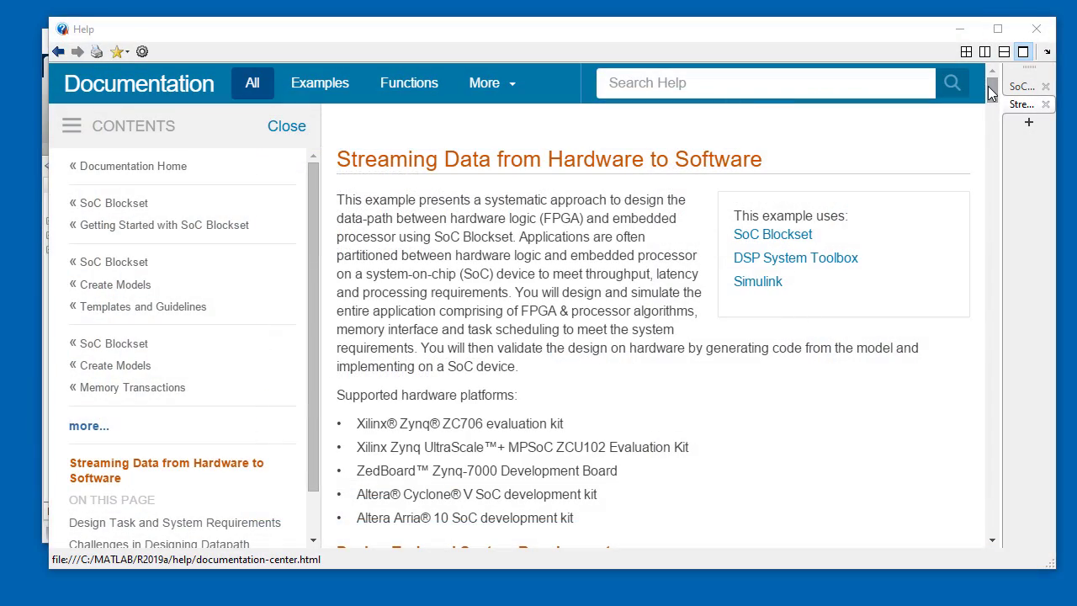
Run the example's copyfile command to place soc_hwsw_stream_top_fpga-zc706.bit into soc_prj.
left_click_drag(989, 88, 992, 454)
scroll(595, 324, "down", 3)
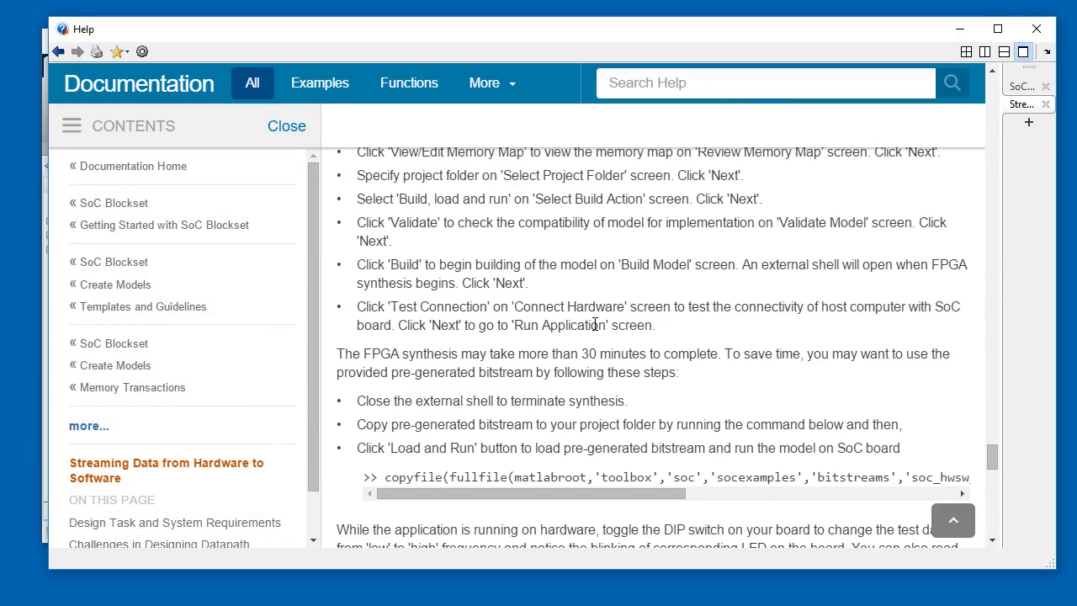
scroll(427, 430, "up", 1)
left_click_drag(386, 414, 1009, 414)
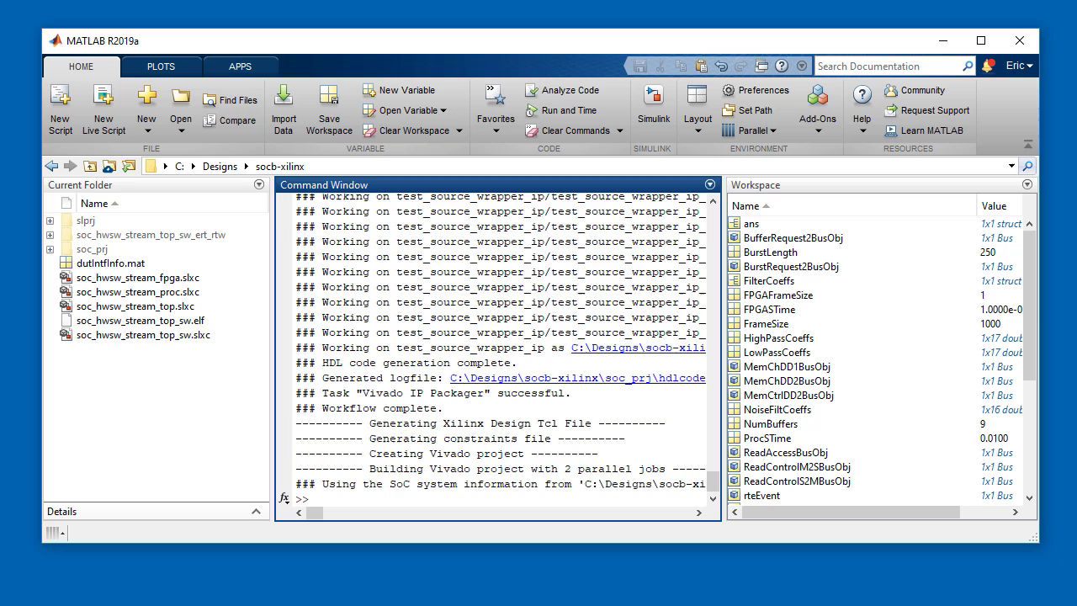
key("ctrl+v")
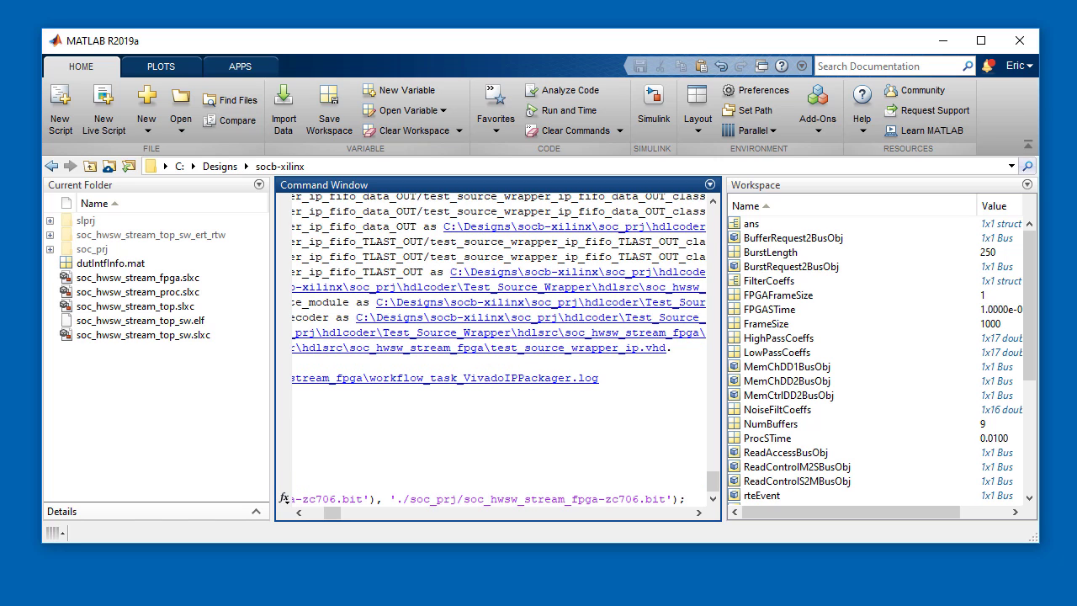
key("Return")
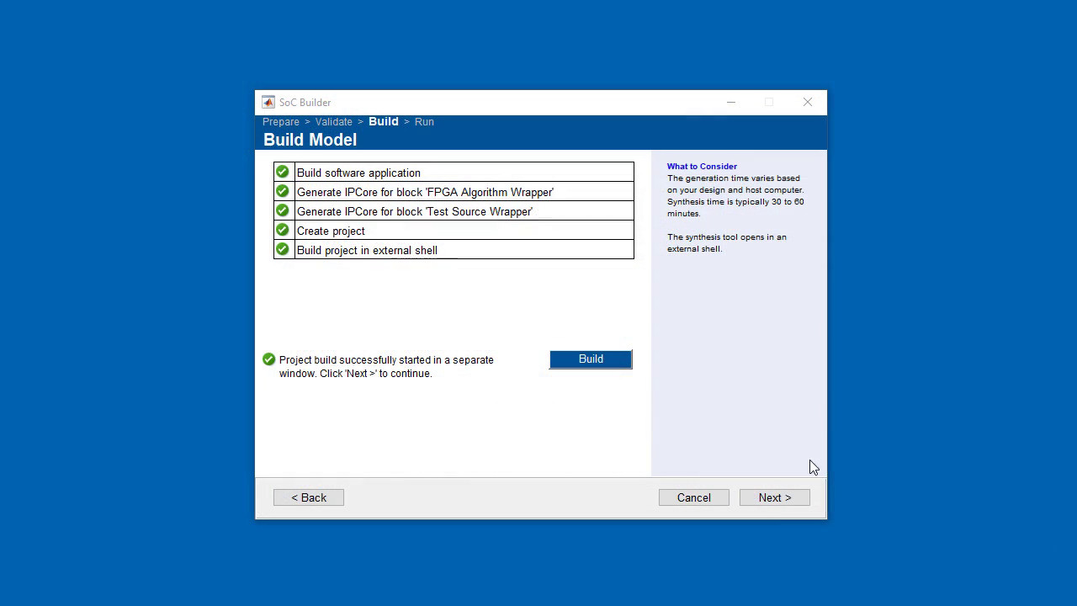
Test the connection to the board at 192.168.1.101, then start Load and Run.
left_click(775, 498)
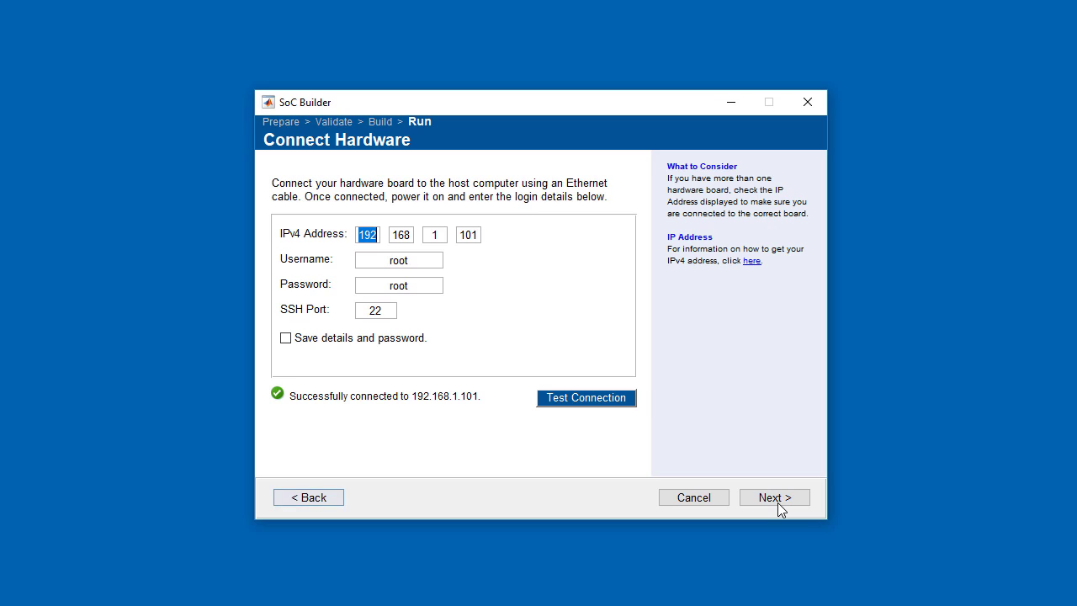
left_click(568, 403)
left_click(777, 498)
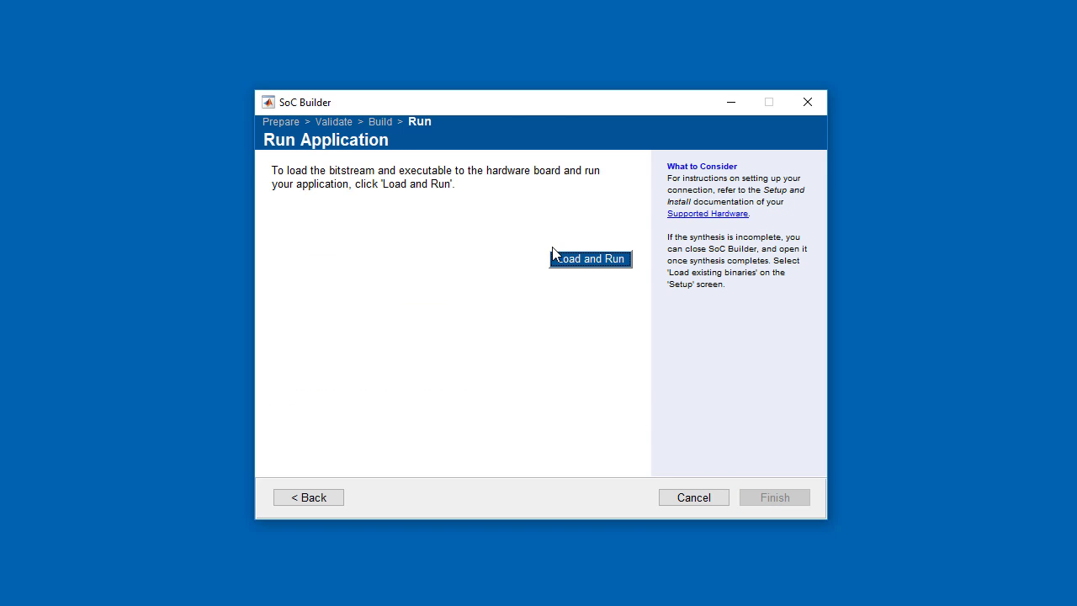
left_click(575, 261)
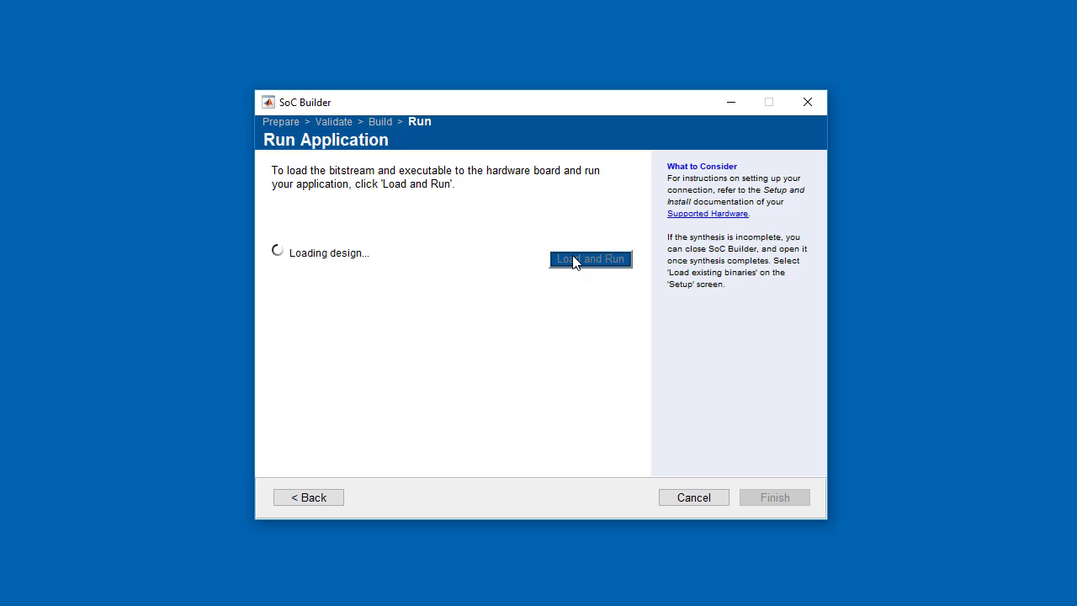